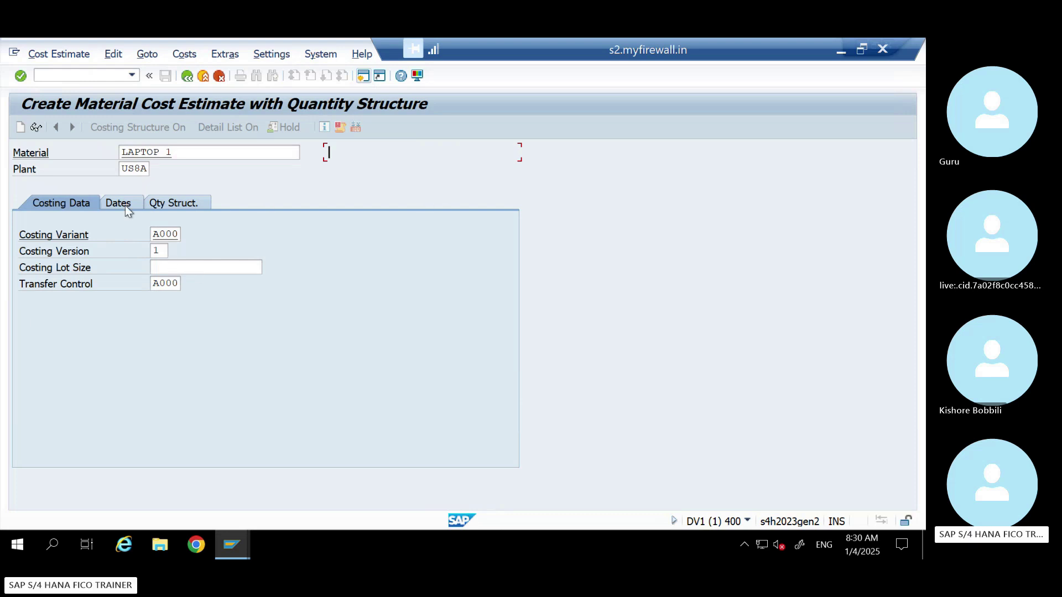
- Enter 1 as the costing lot size for the LAPTOP 1 estimate at plant US8A
click(171, 268)
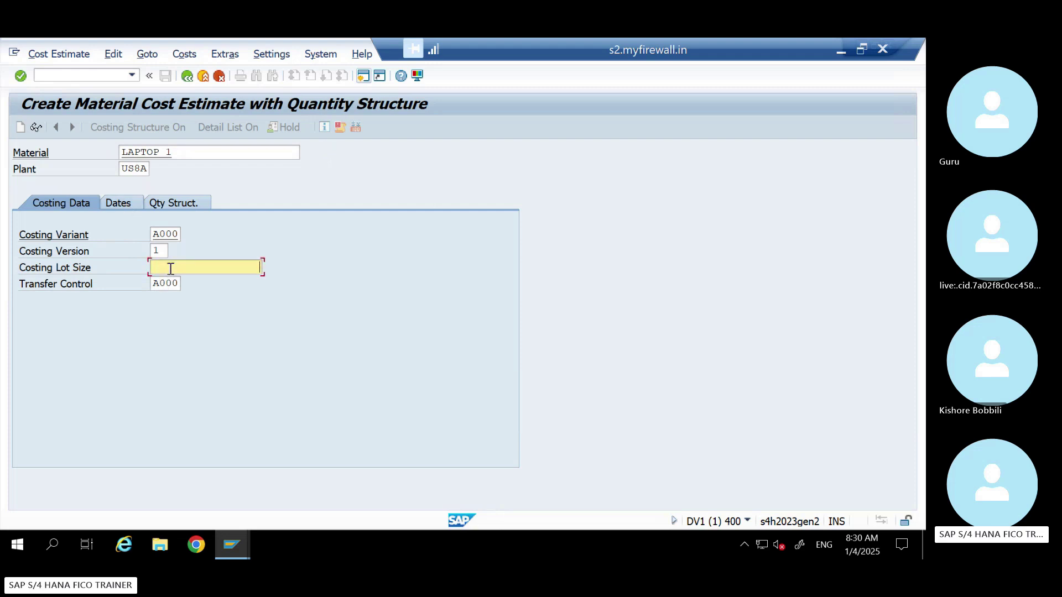
text(1)
- Make the CLEANING(FIXED) label in H9 bold on the Costing Run sheet
click(841, 53)
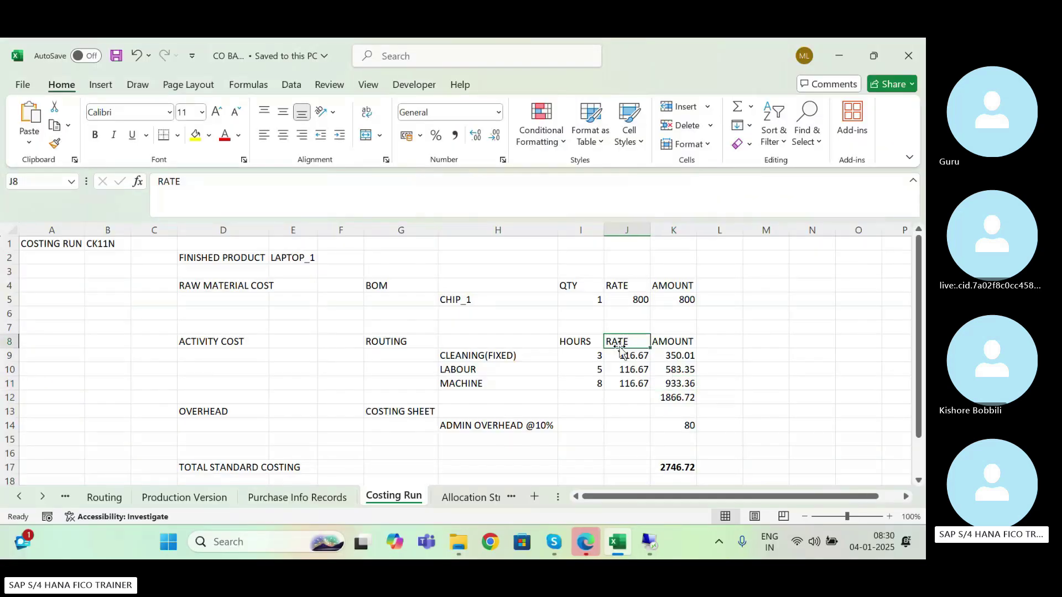
click(486, 354)
key(ctrl+b)
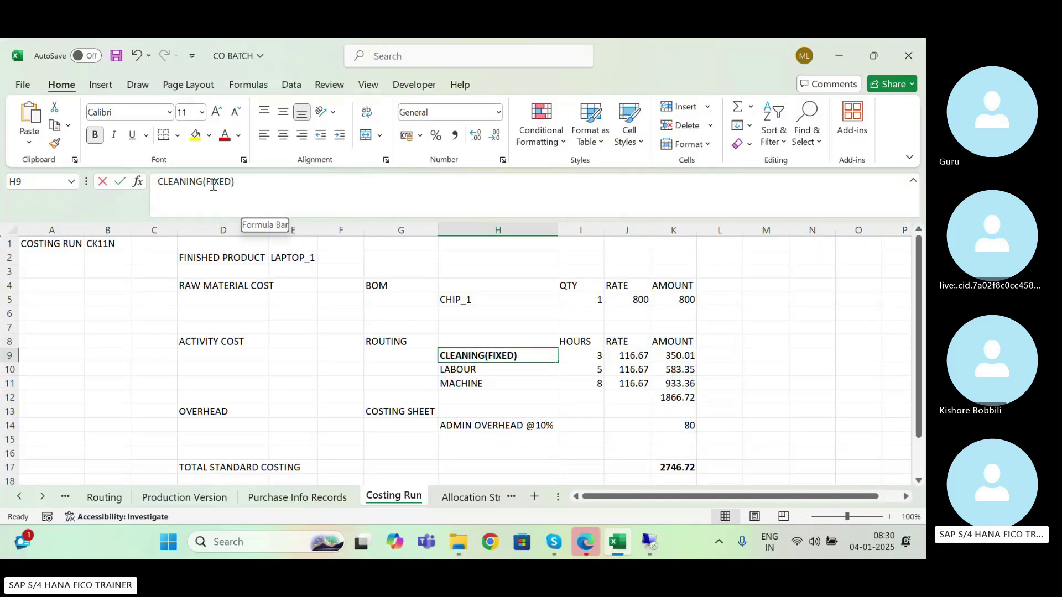
drag(237, 182, 108, 194)
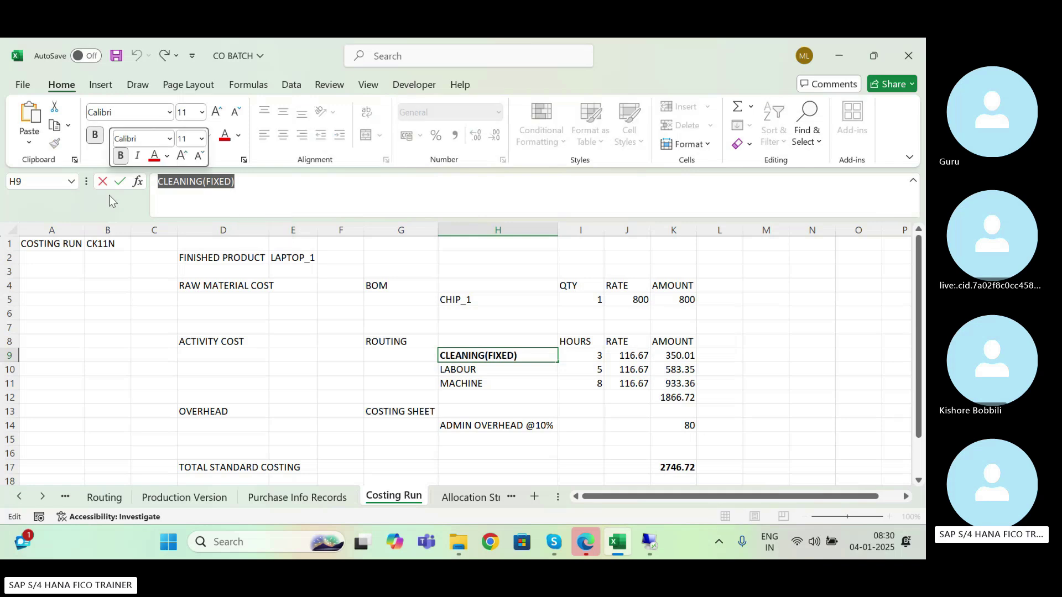
- Review LAPTOP_1 in E2, the 3 cleaning hours and the labour and machine rows, then return to SAP
click(285, 257)
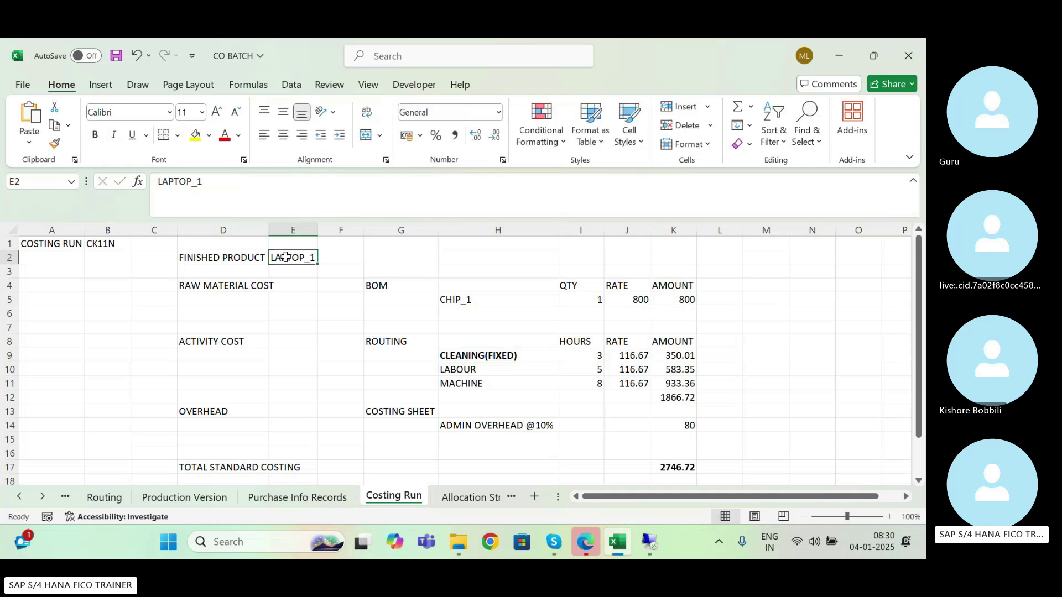
drag(156, 186, 213, 182)
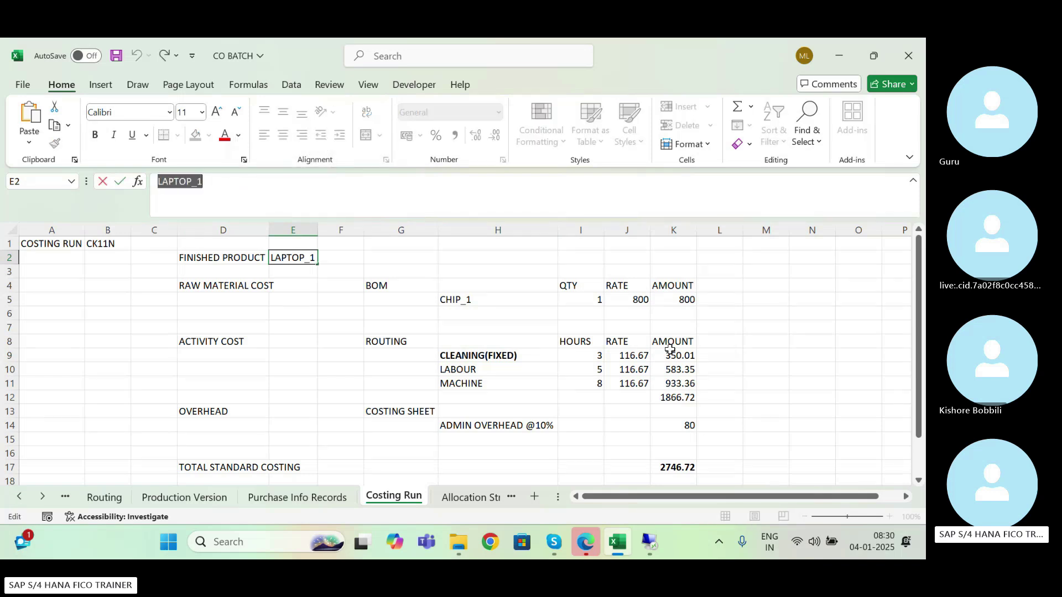
click(596, 360)
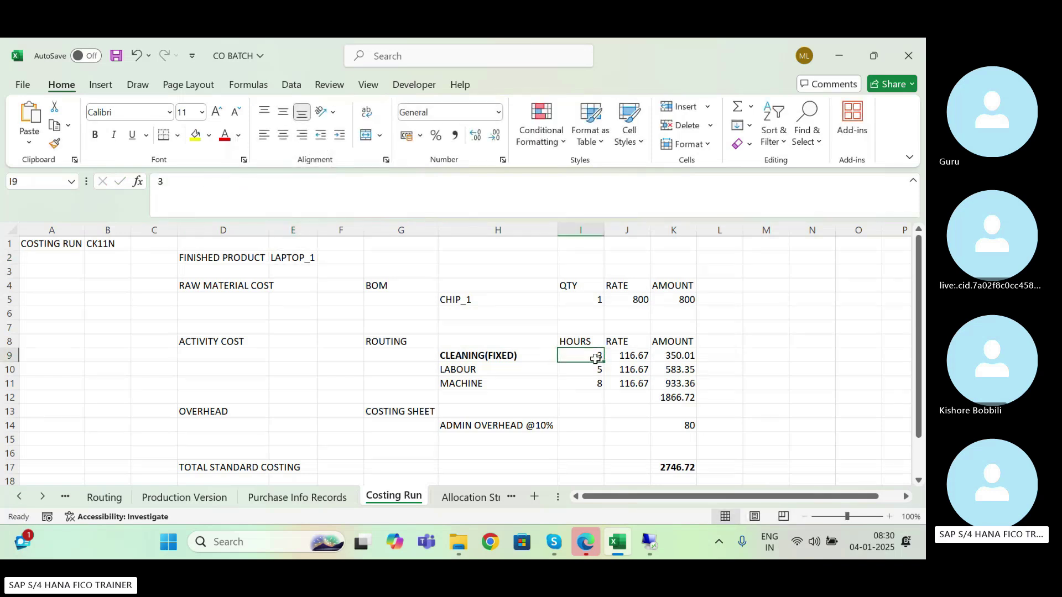
click(464, 368)
click(464, 383)
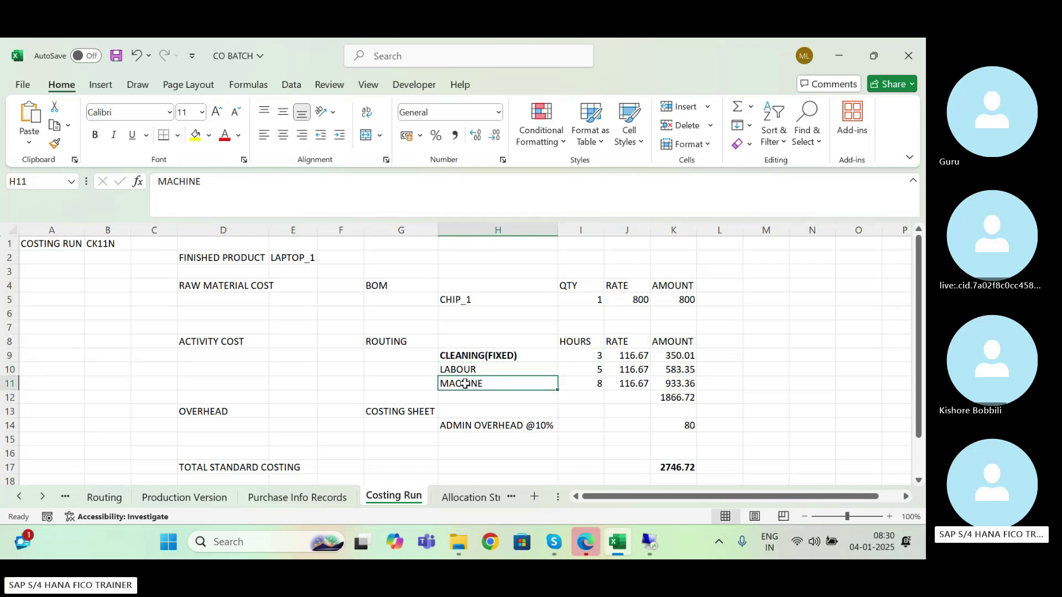
click(652, 544)
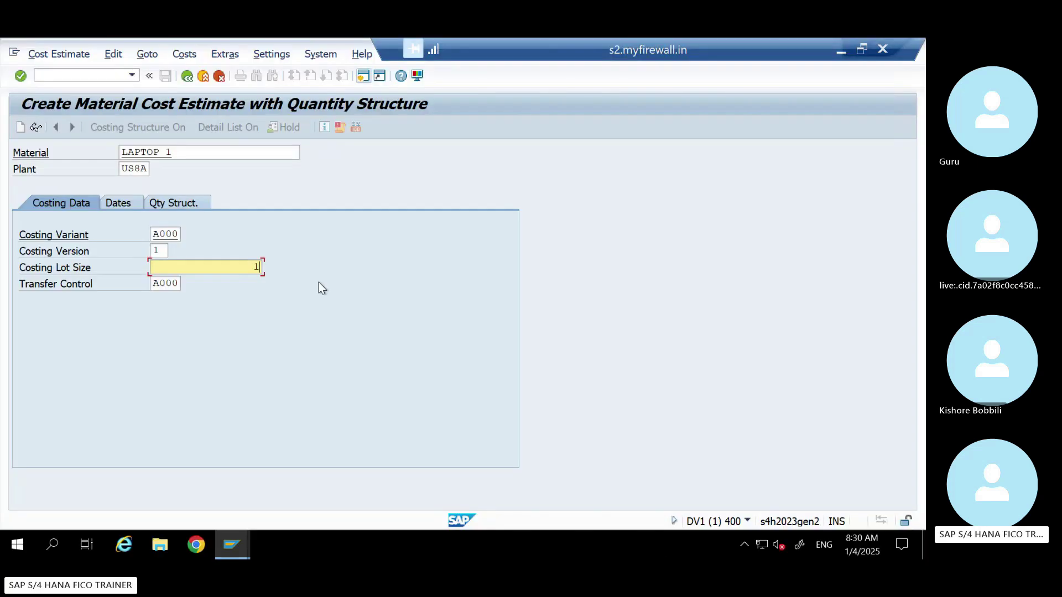
- Confirm the costing data and dates to cost LAPTOP 1 at lot size 1
double_click(254, 267)
key(Return)
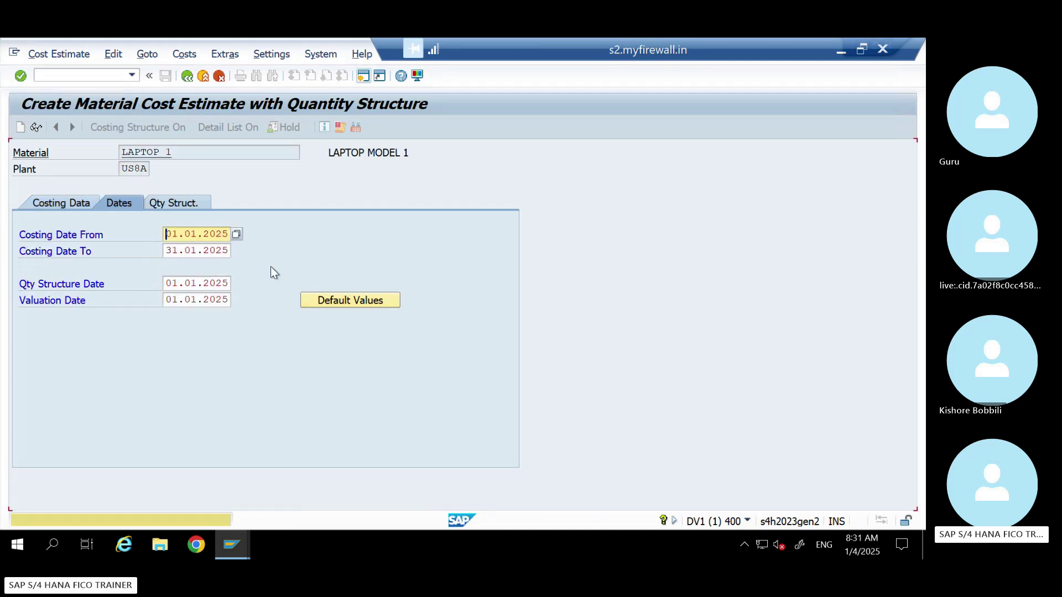
key(Return)
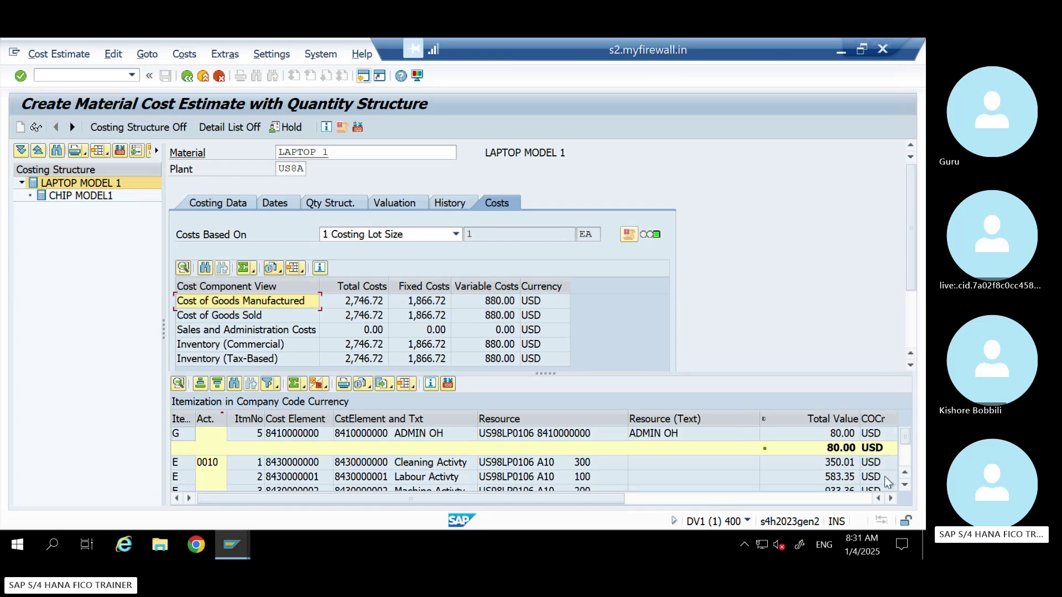
- Scroll the itemization to Quantity and check cleaning 3.0, labour 5.0 and machine hours
drag(615, 497, 779, 494)
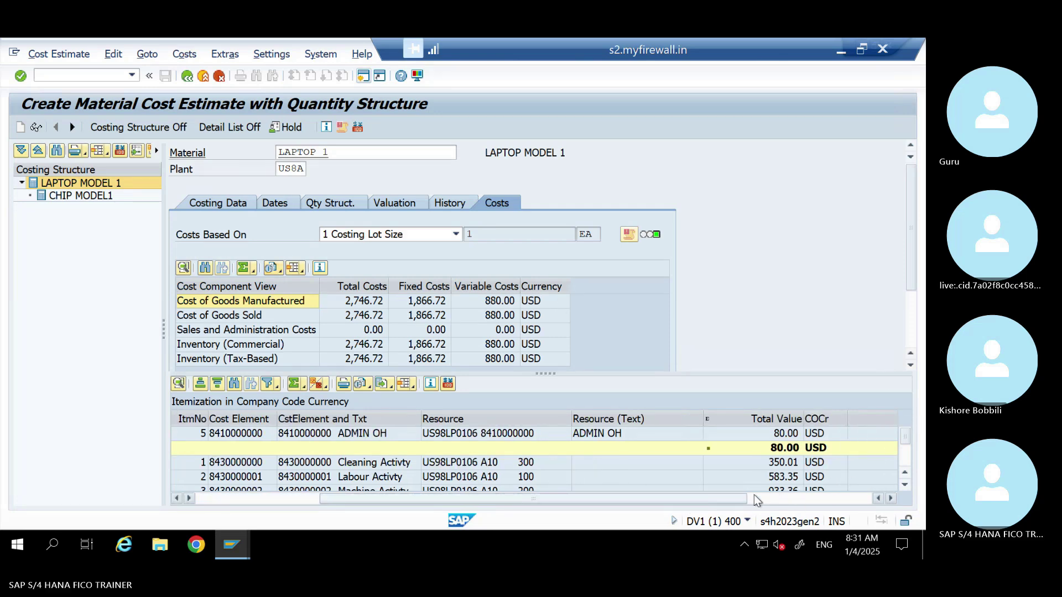
click(890, 498)
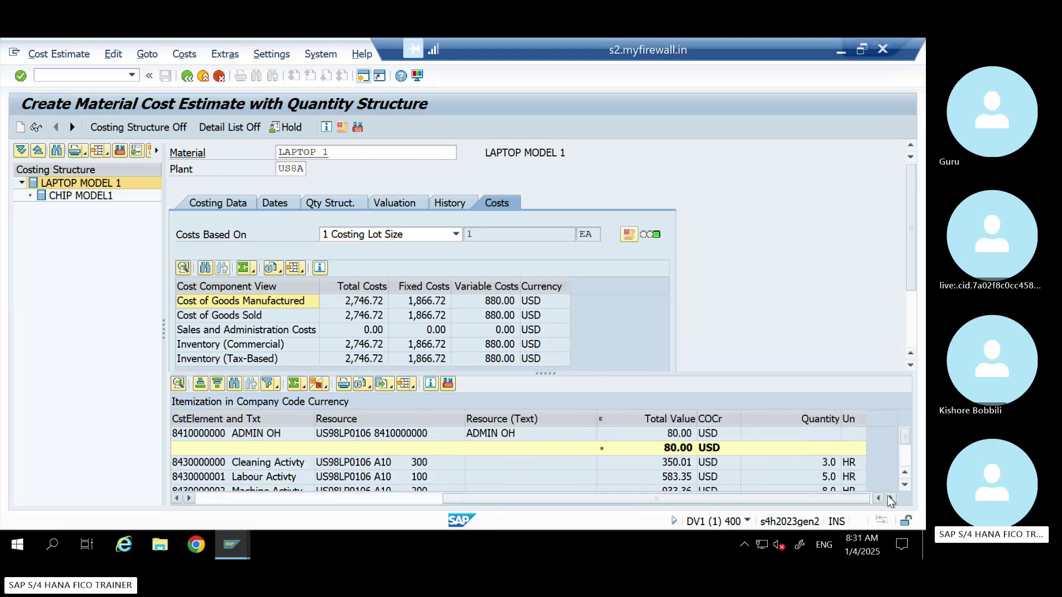
click(830, 467)
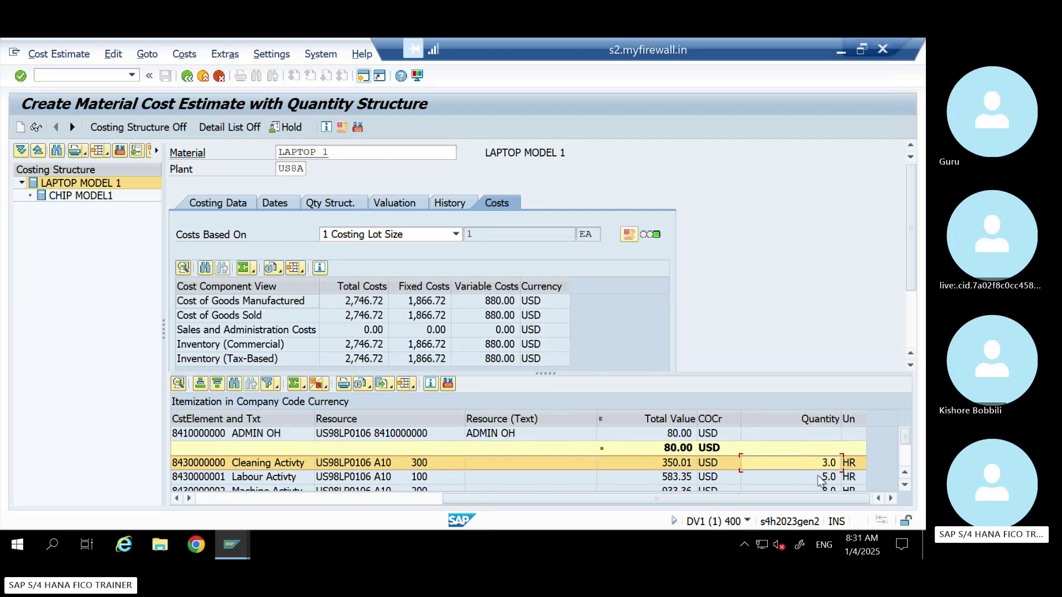
click(817, 477)
click(818, 488)
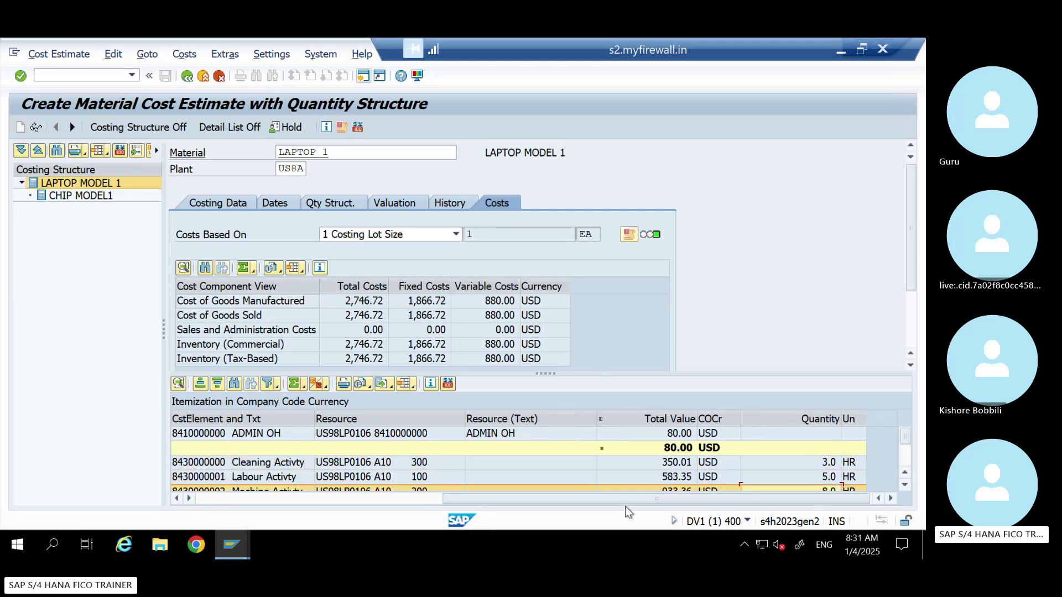
click(841, 51)
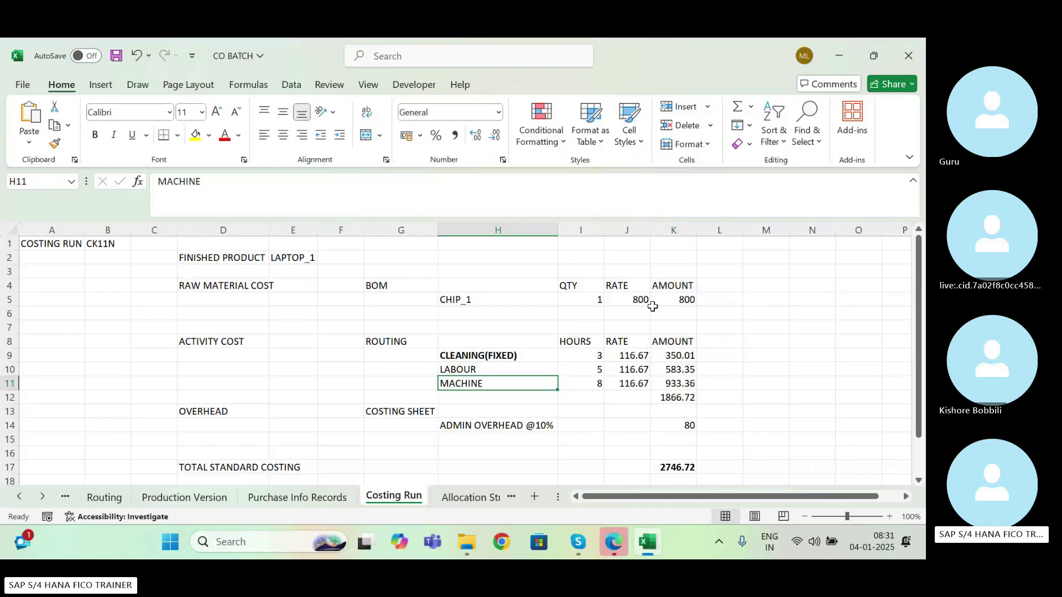
click(594, 355)
click(598, 369)
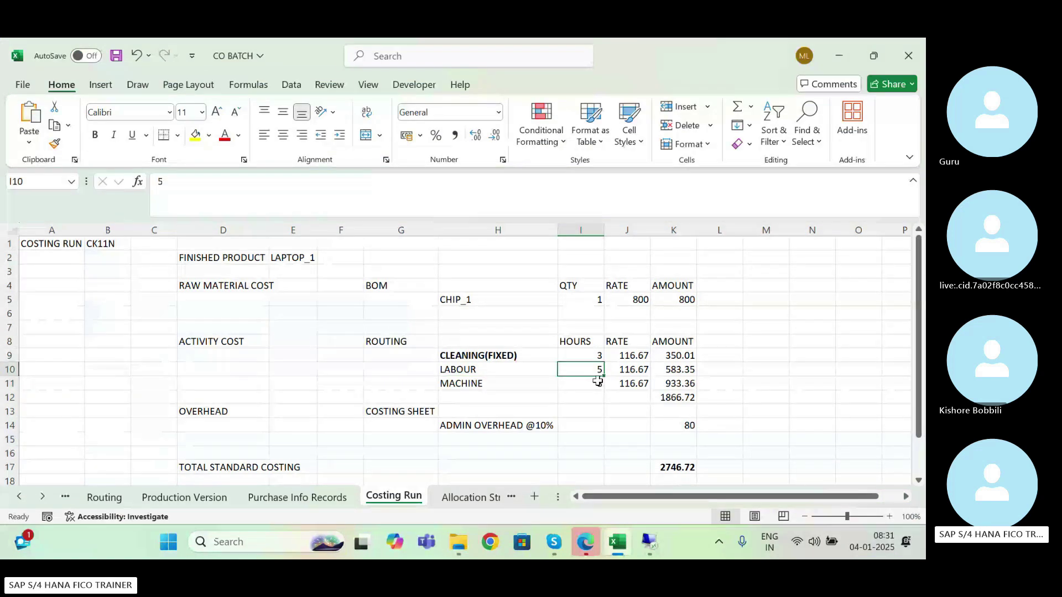
click(596, 382)
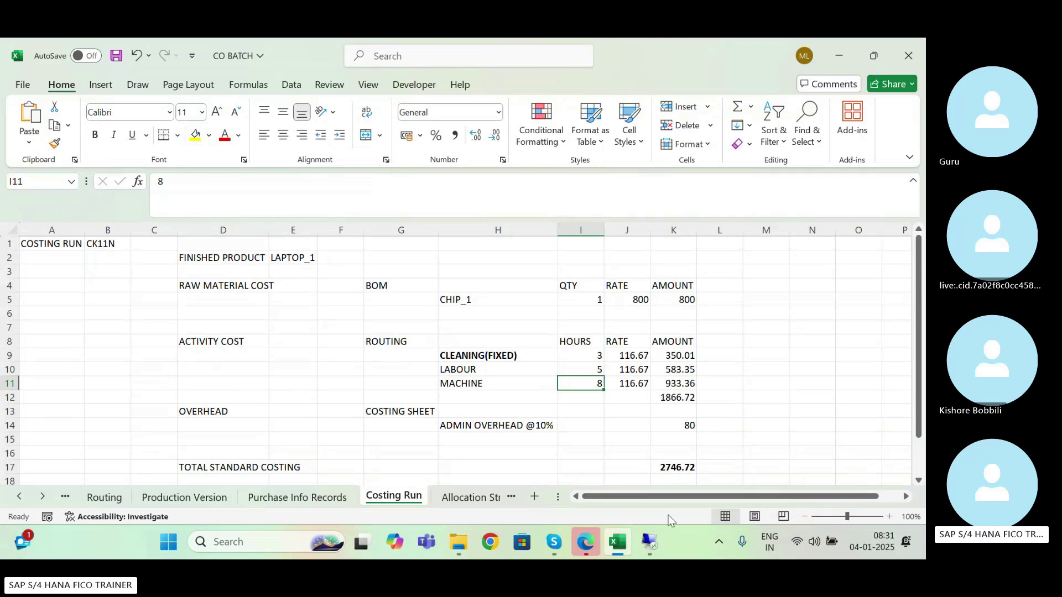
click(650, 543)
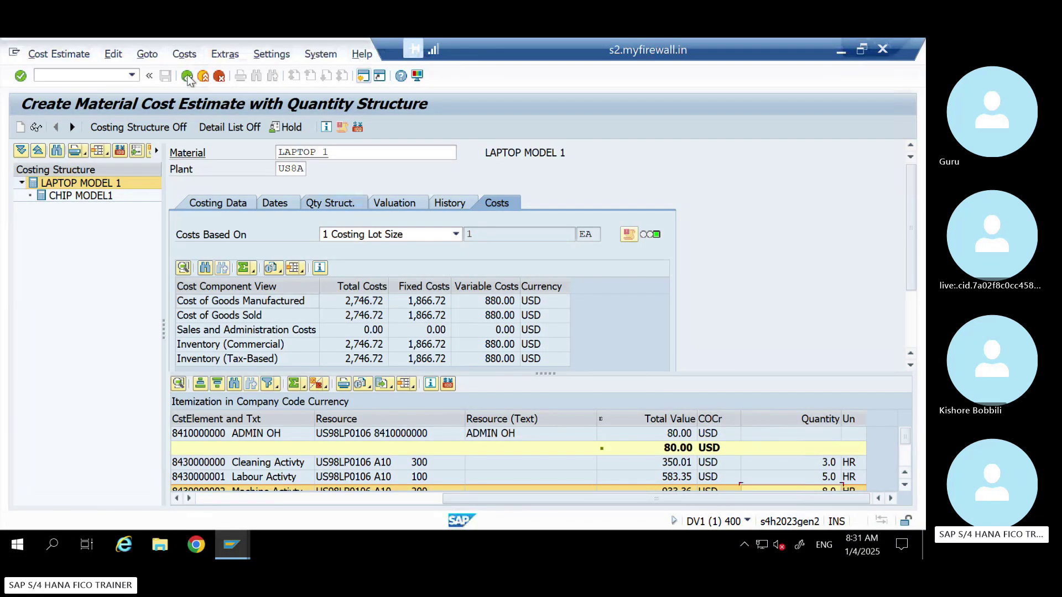
- Go back to the initial CK11N screen and enter a costing lot size of 2
click(187, 76)
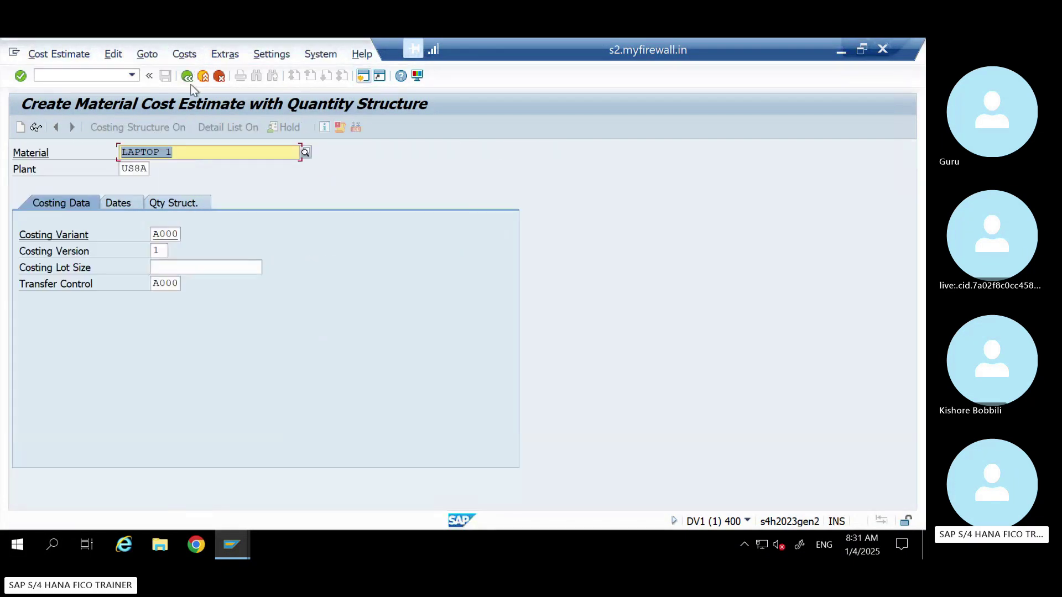
click(168, 263)
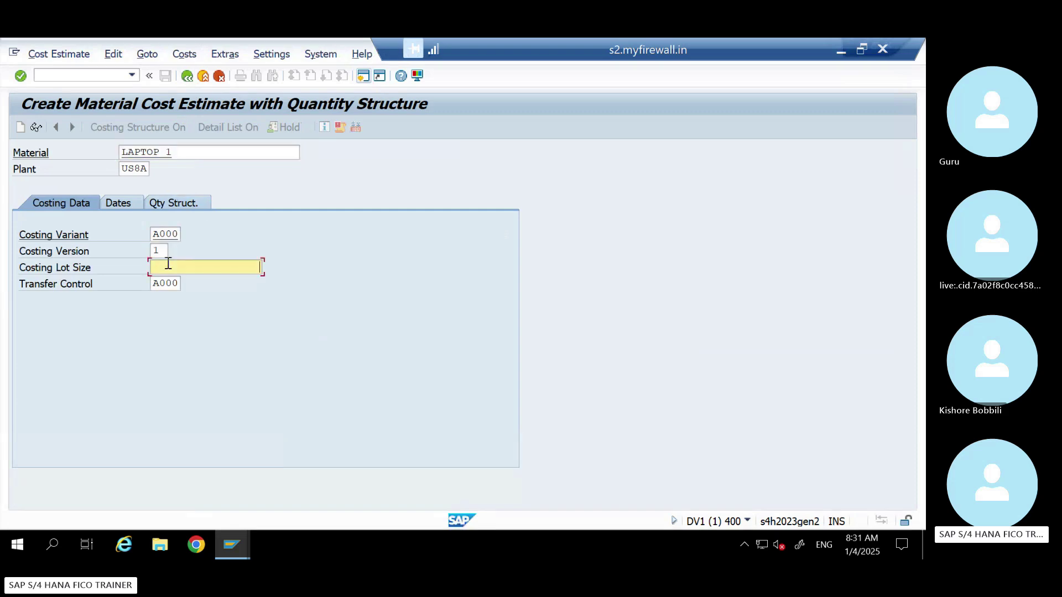
text(2)
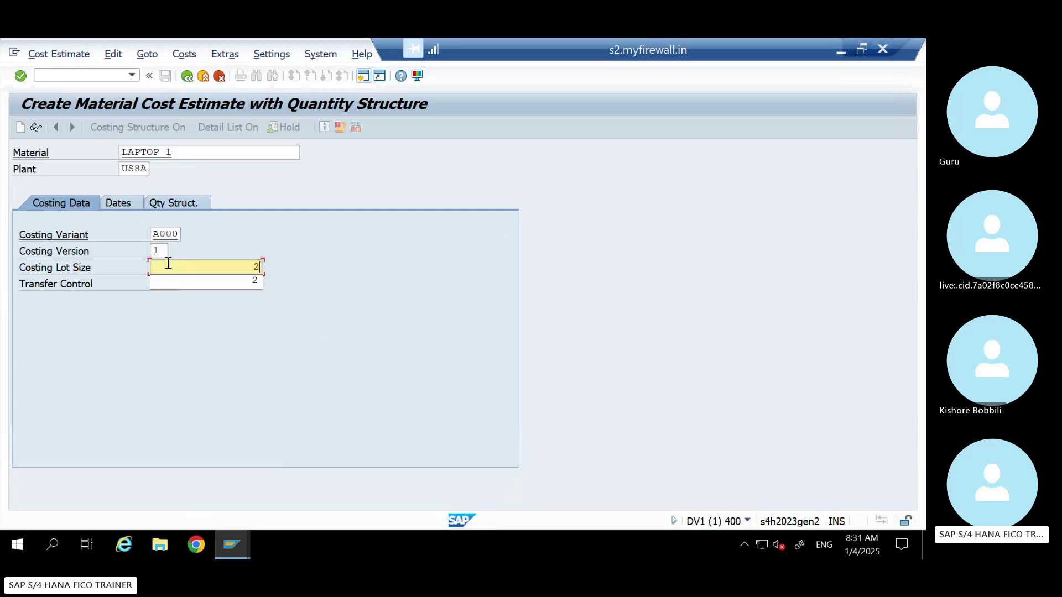
double_click(242, 265)
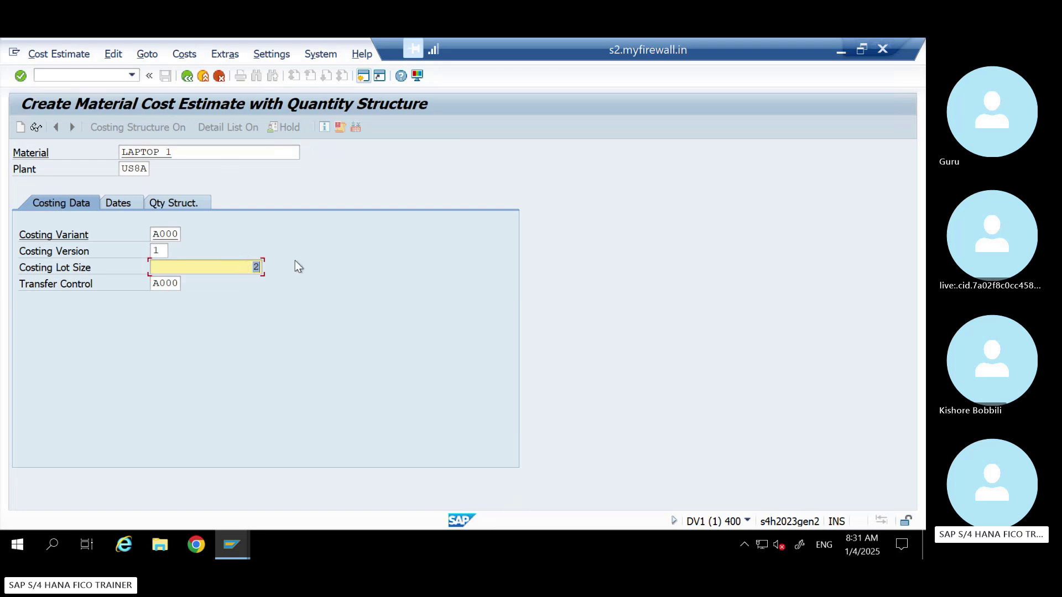
- Check the cleaning, labour and machine hours in I9 to I11 on the Costing Run sheet
click(840, 55)
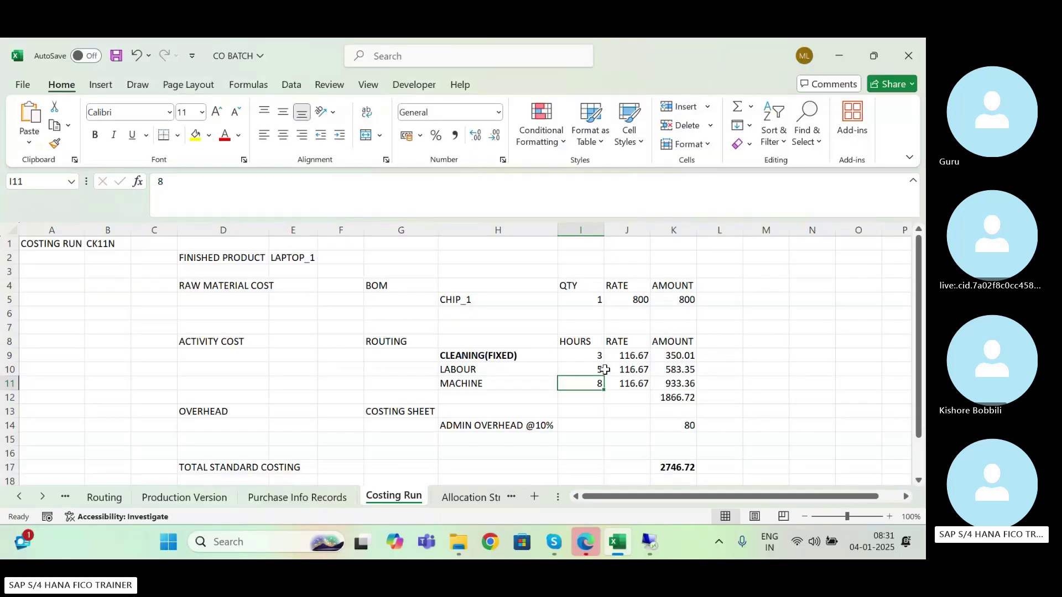
click(597, 357)
click(597, 369)
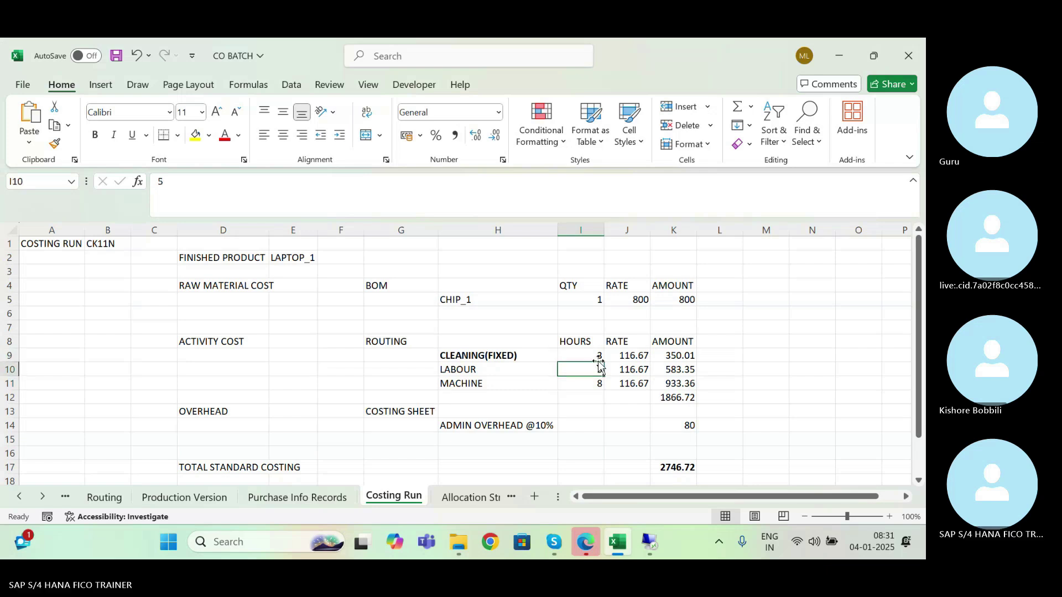
click(594, 384)
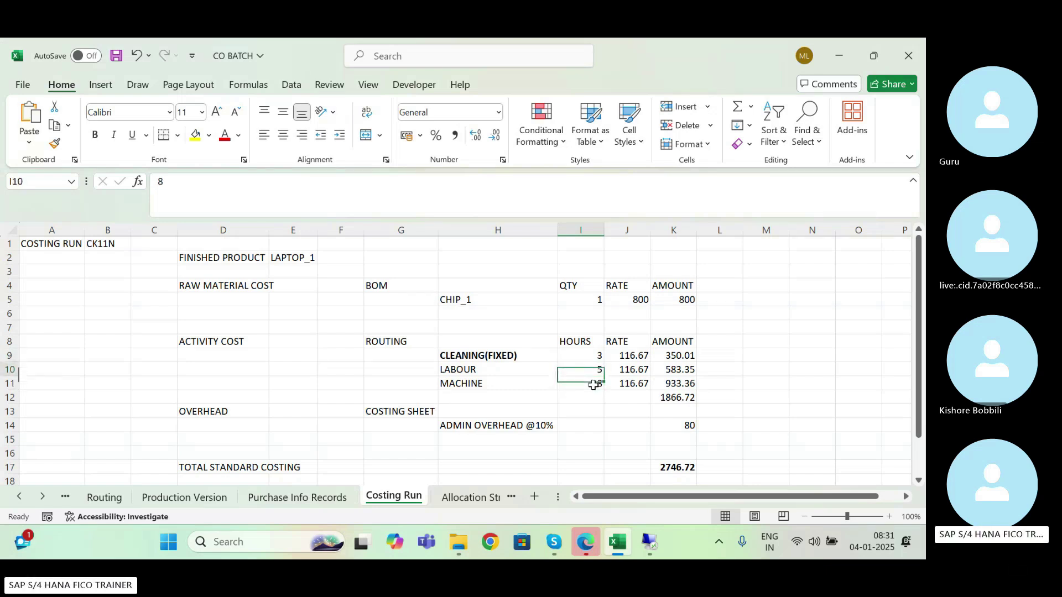
key(Up)
key(Up)
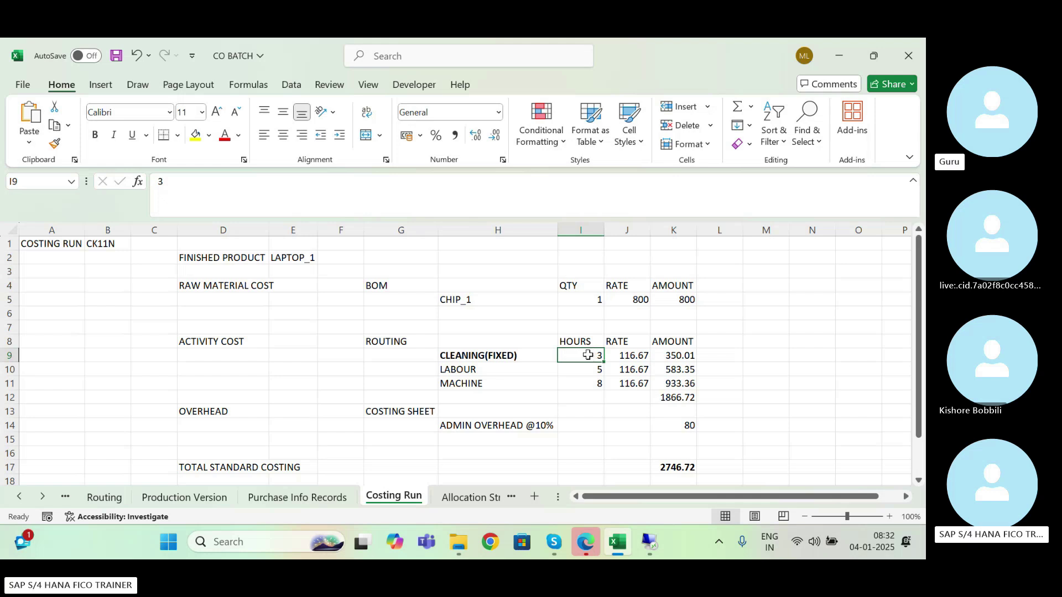
- Double the hours by changing I10 to =5*2 and I11 to =8*2
click(580, 371)
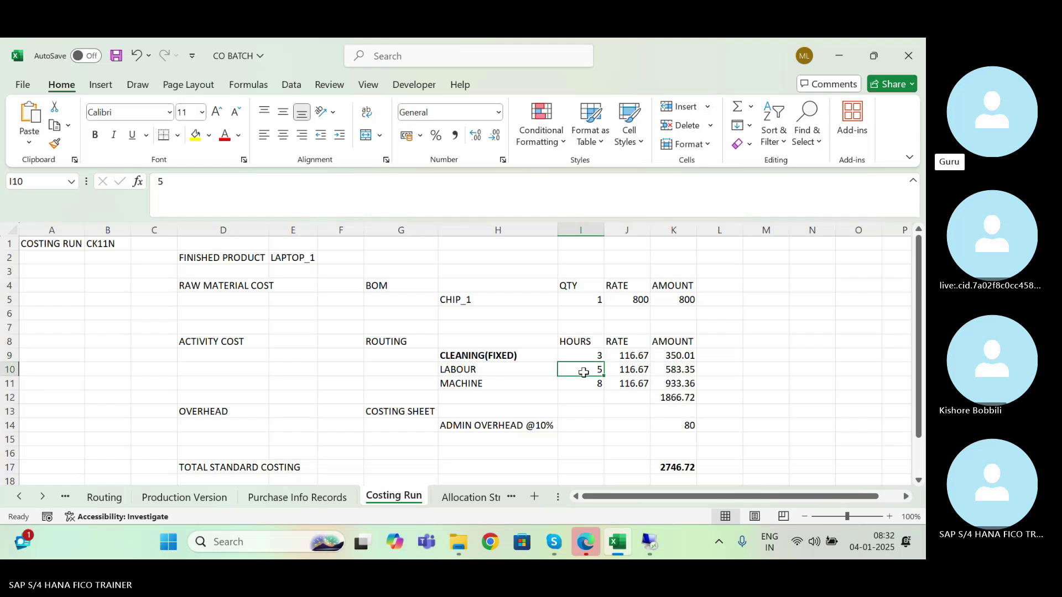
click(159, 186)
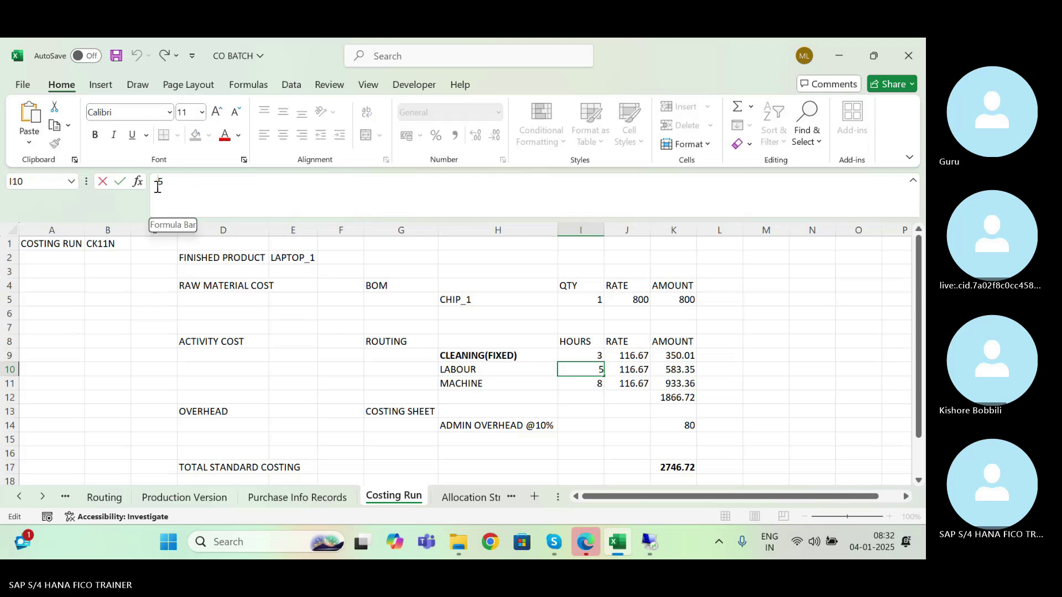
text(=)
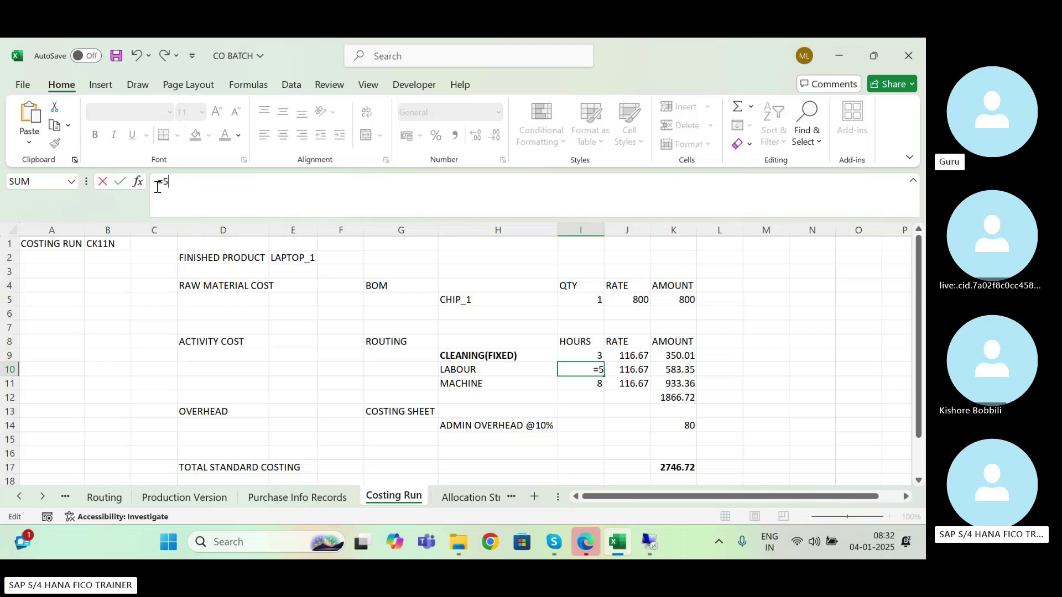
text(*2)
key(Return)
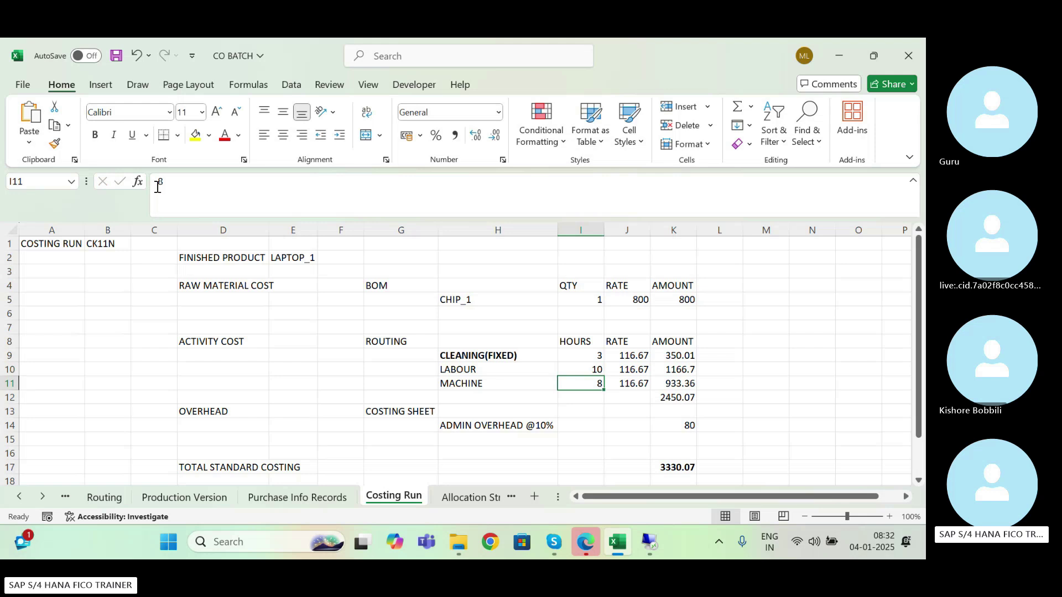
click(158, 186)
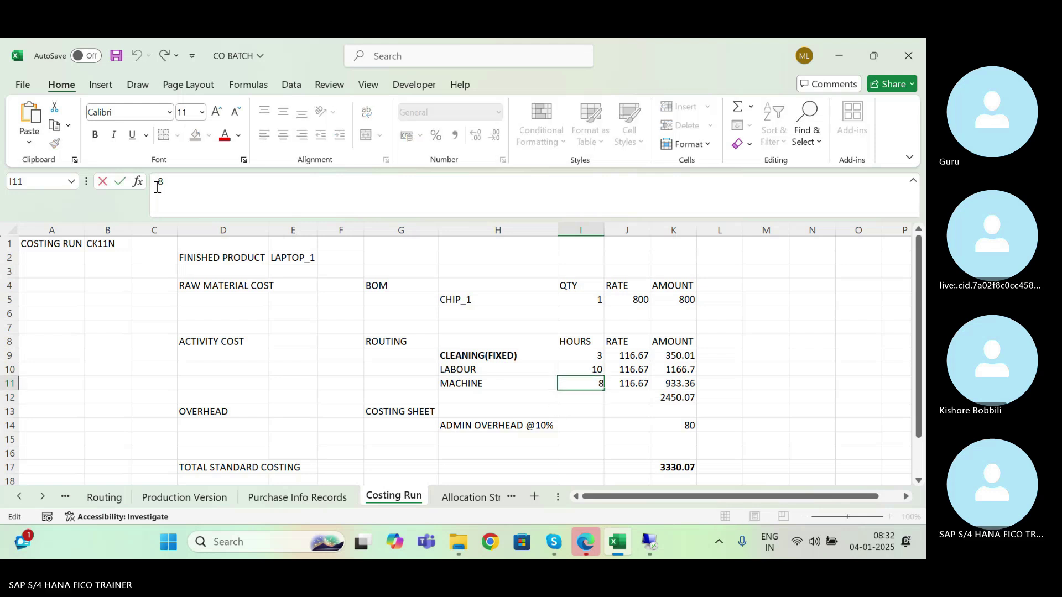
text(=)
click(183, 186)
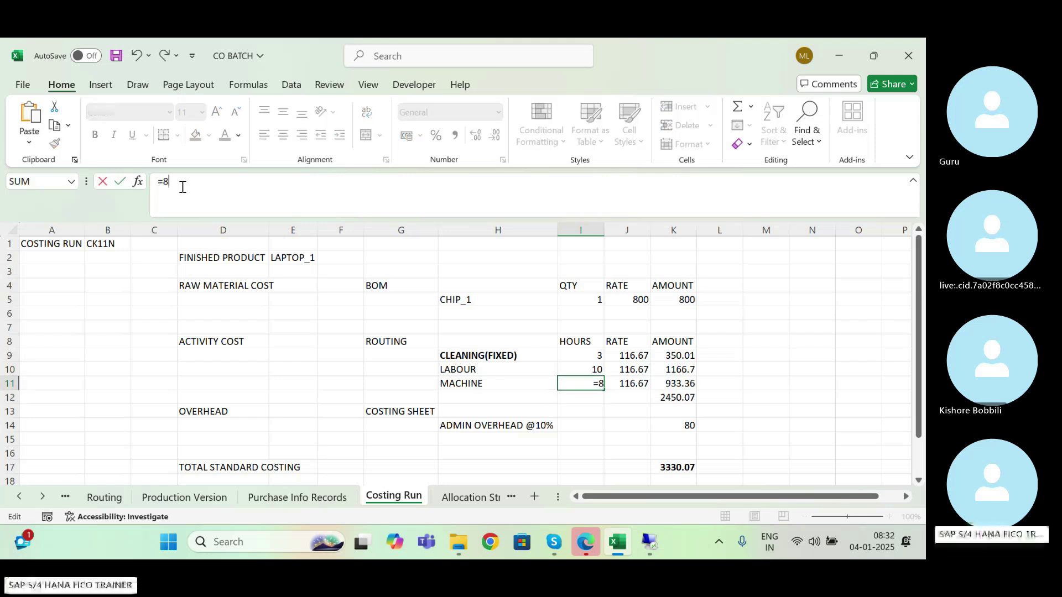
text(*2)
key(Return)
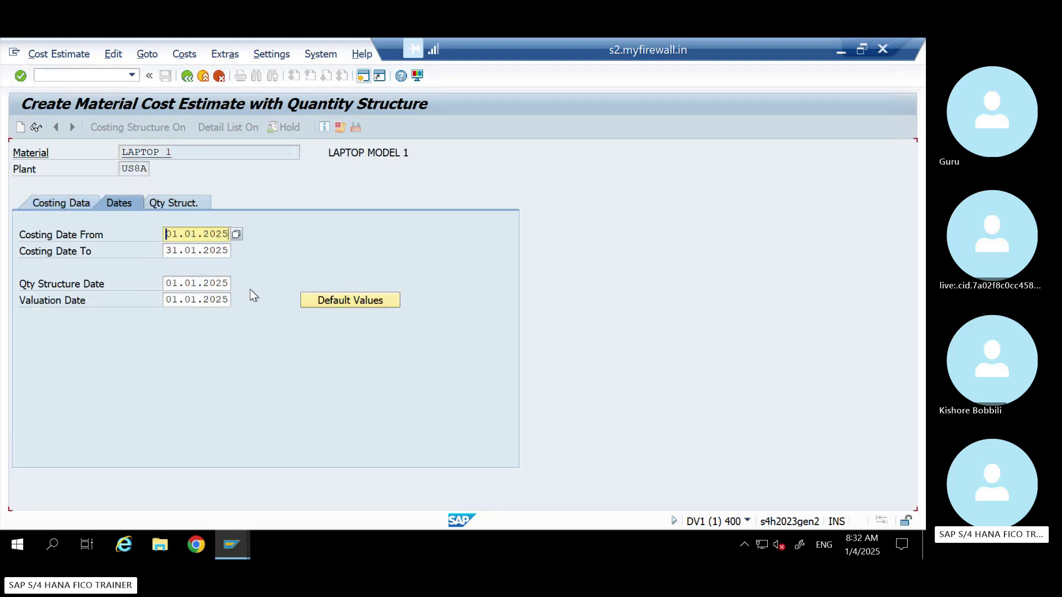
key(Return)
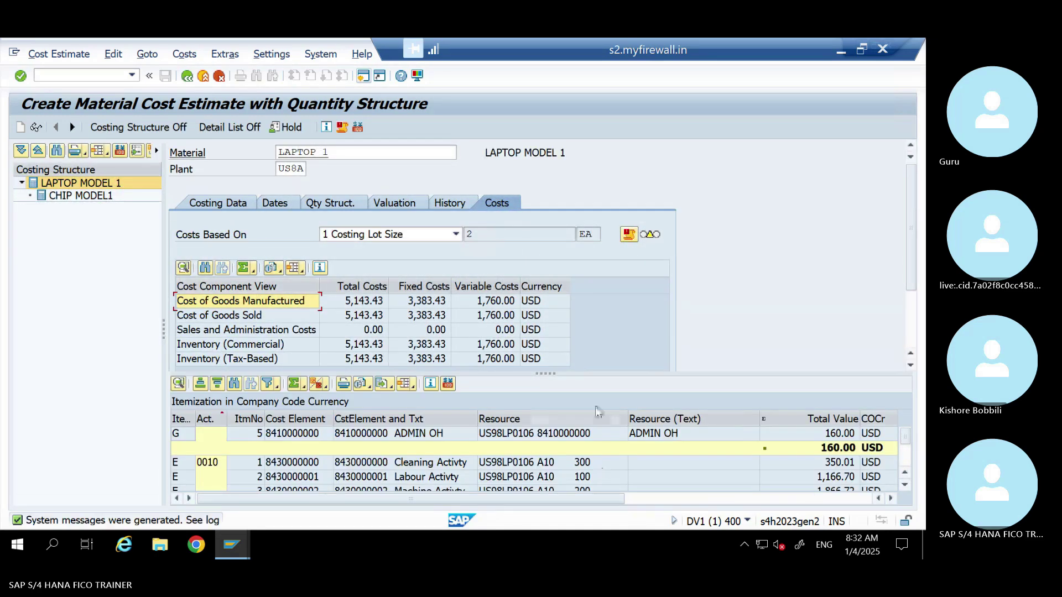
- Enlarge the itemization and check quantities: cleaning 3.0 HR, labour 10.0 HR, machine 16.0 HR, chip 2 EA
drag(552, 374, 544, 225)
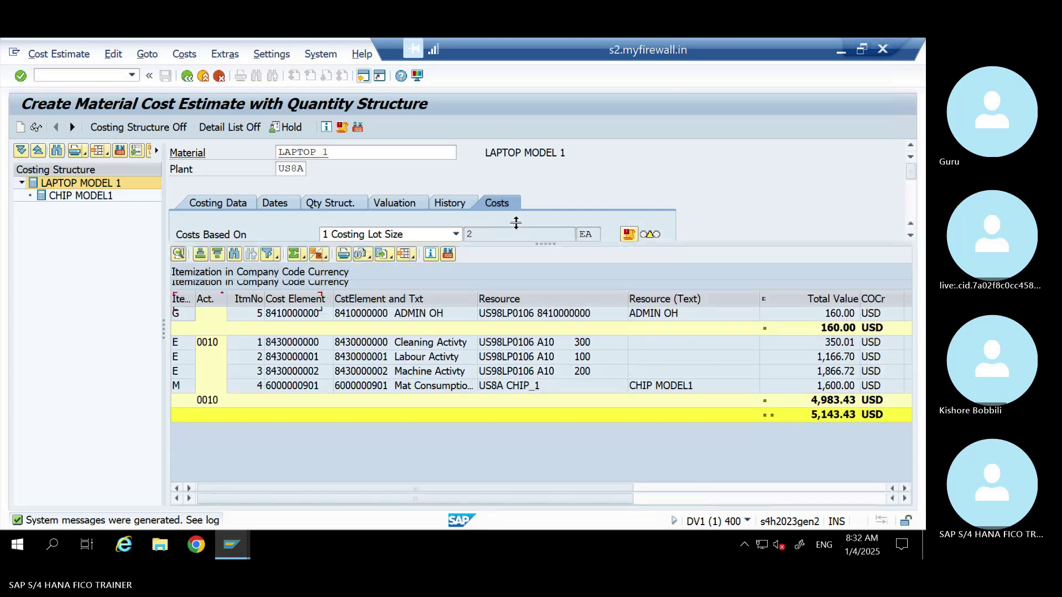
drag(595, 498, 902, 482)
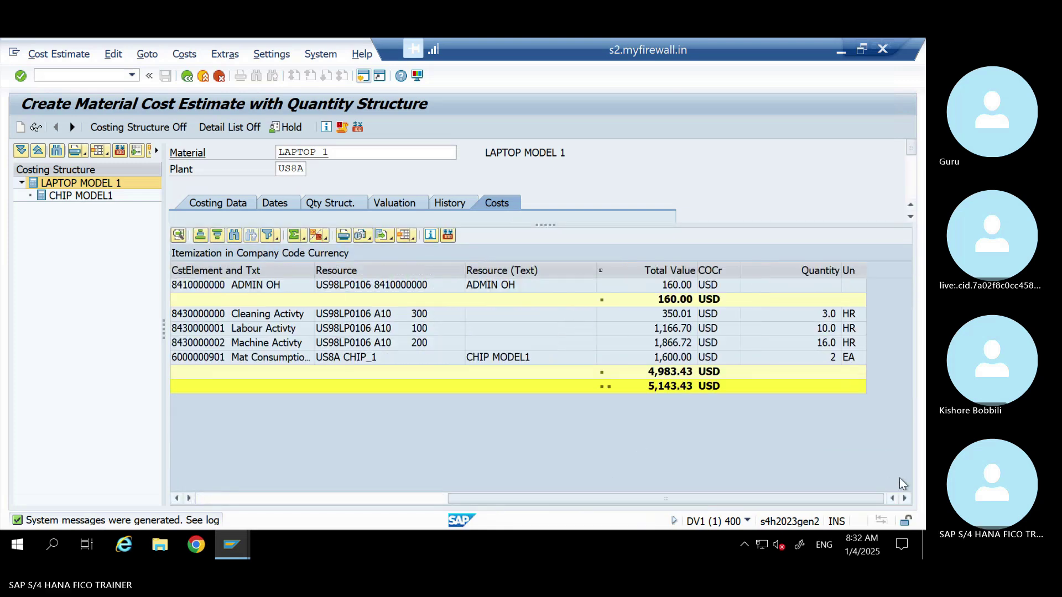
click(828, 318)
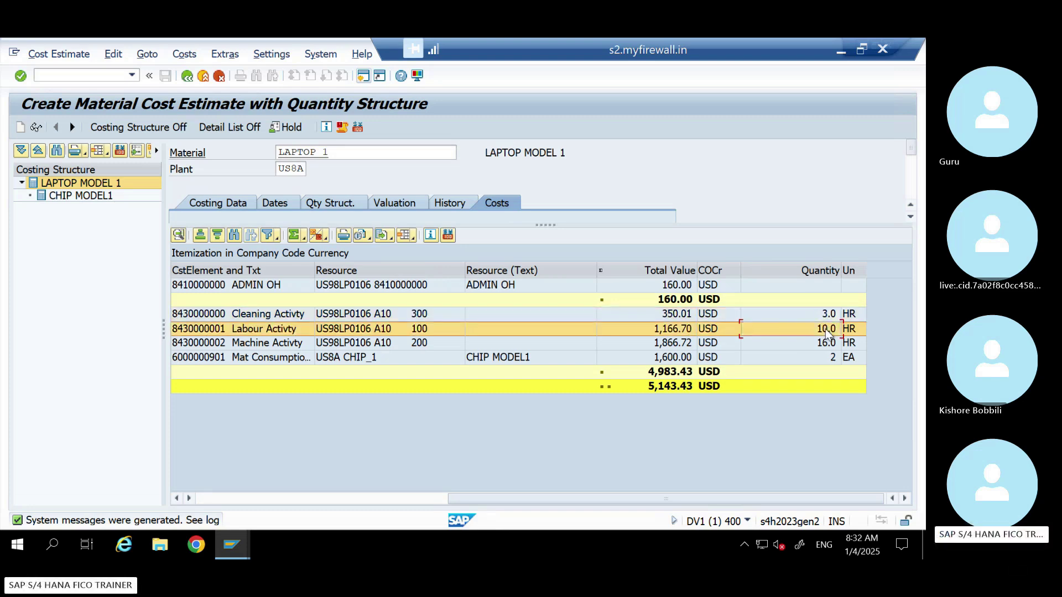
click(826, 330)
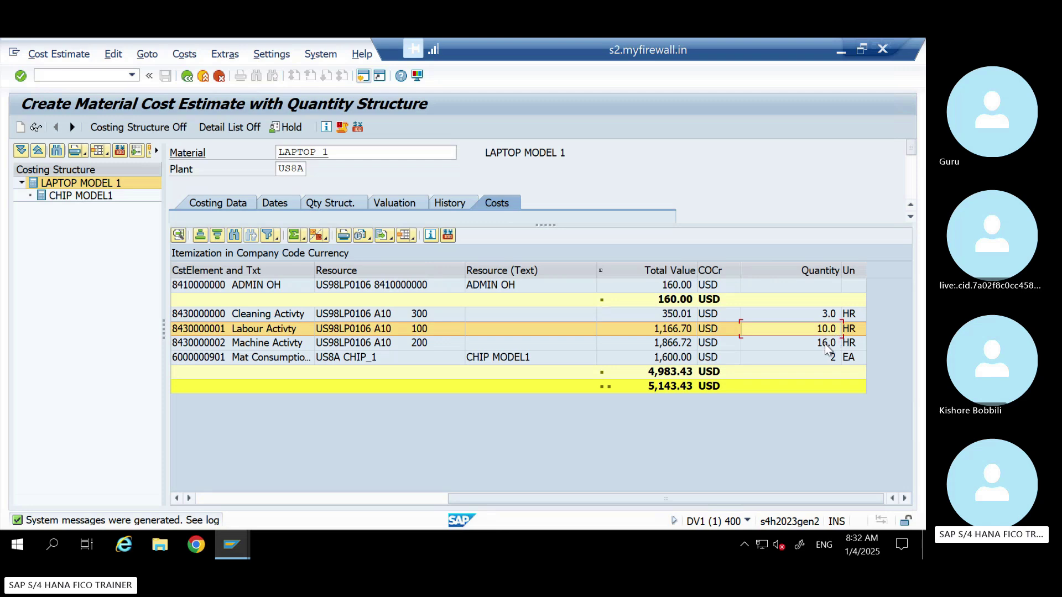
click(826, 345)
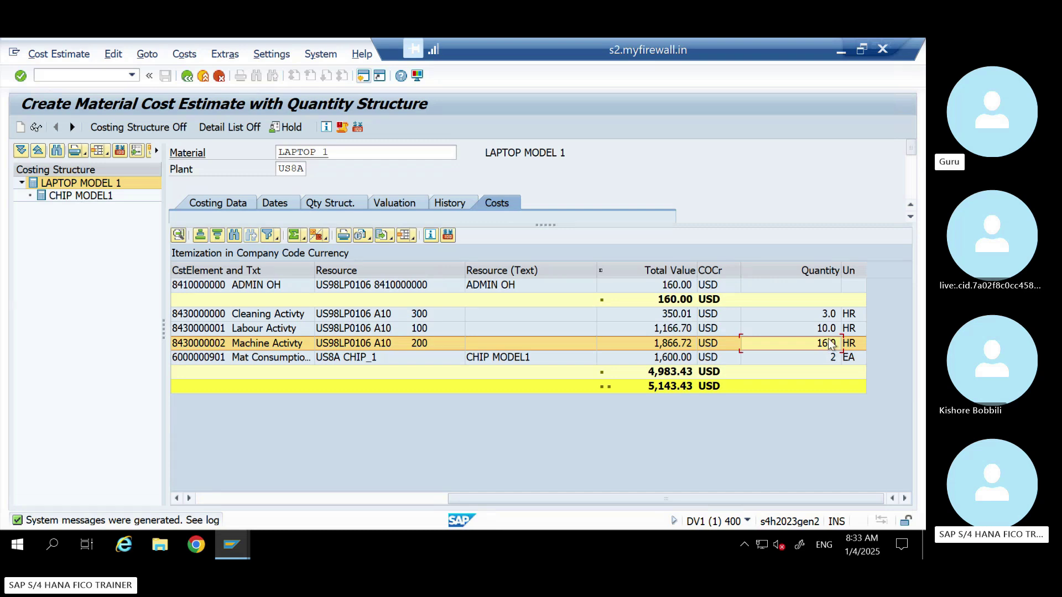
key(Up)
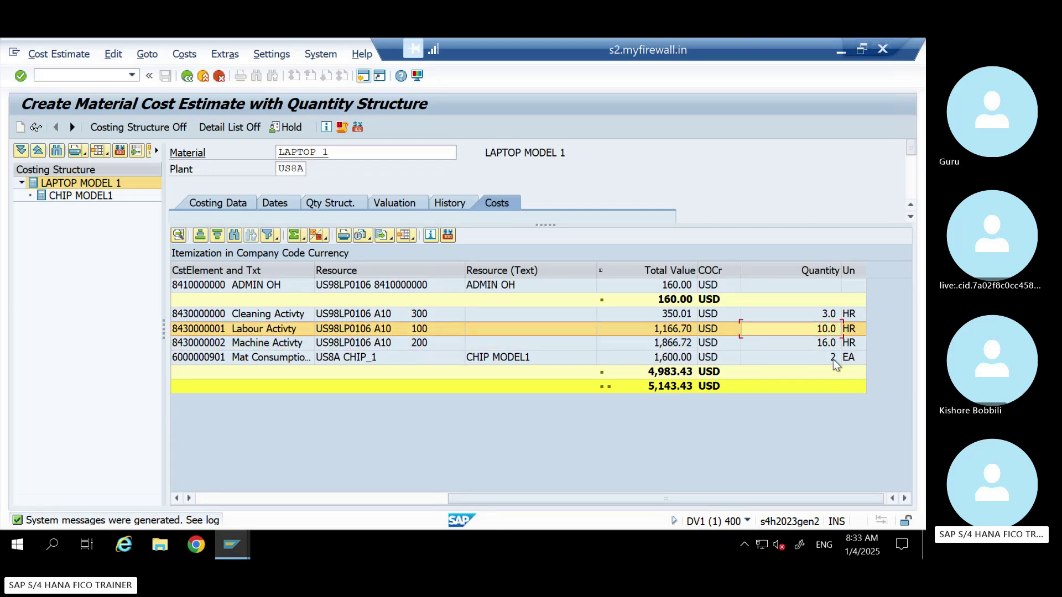
click(832, 360)
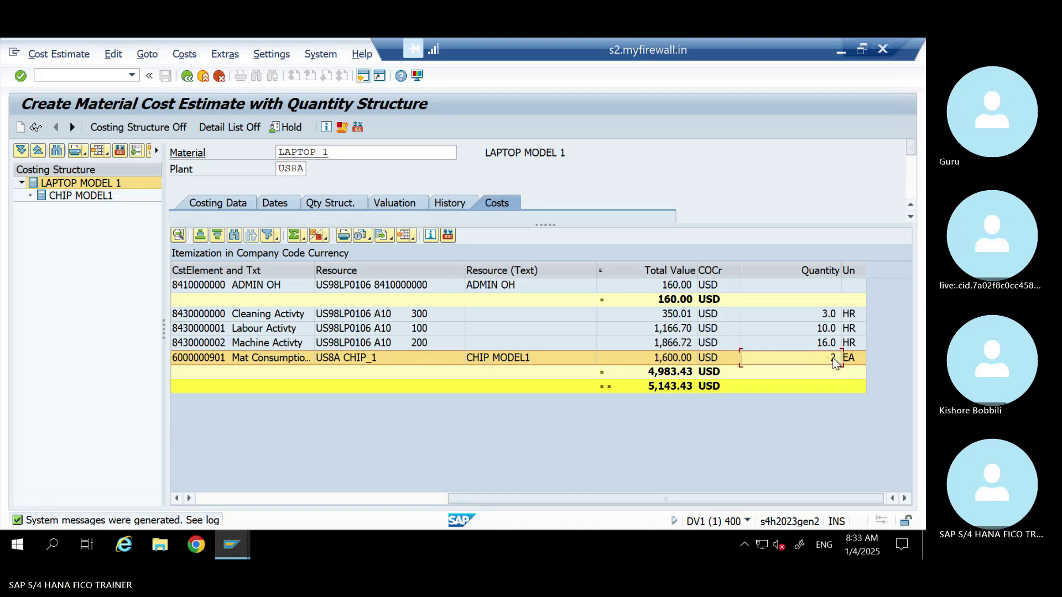
click(826, 314)
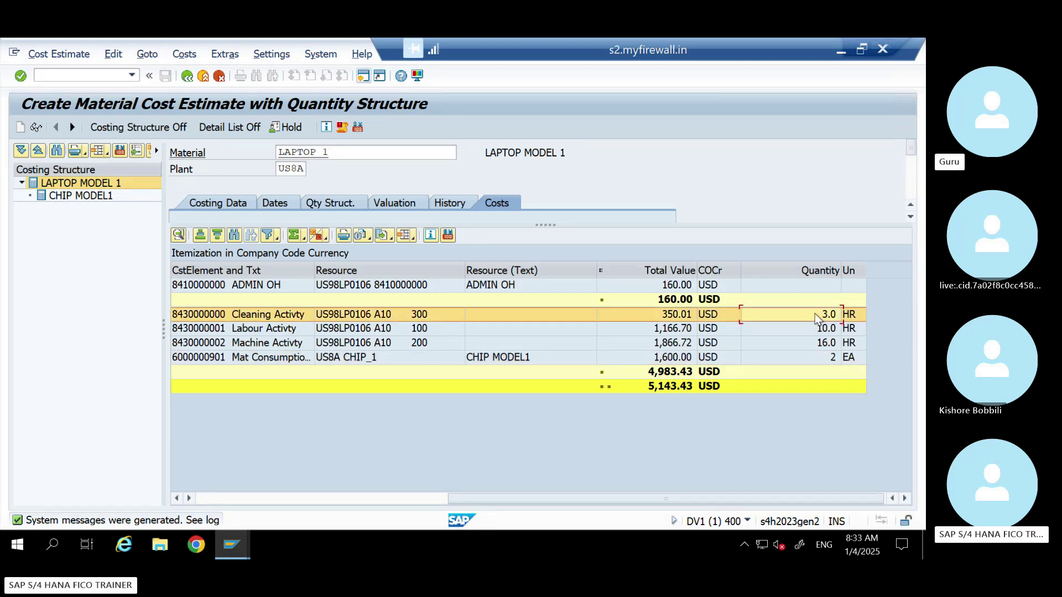